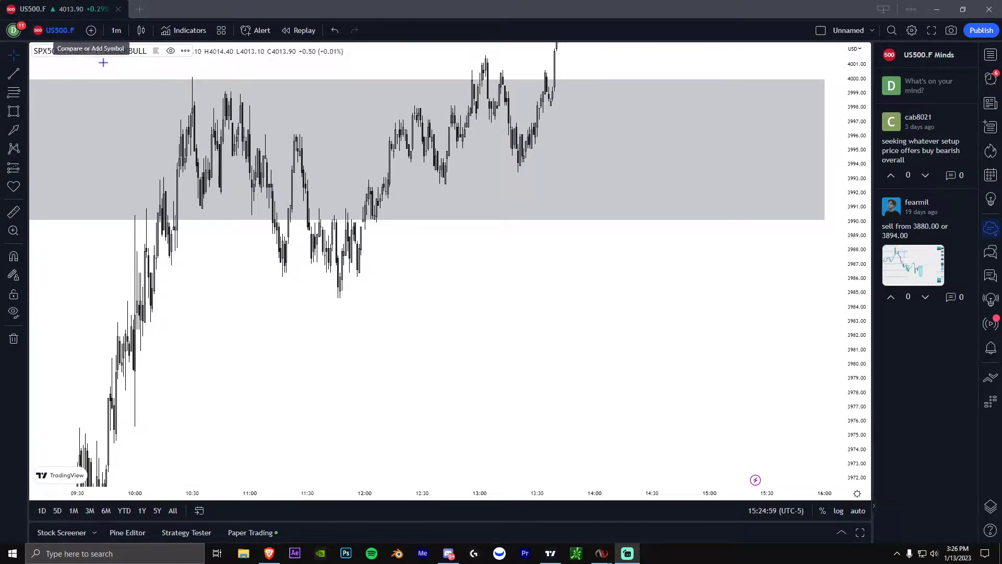
Switch the chart's symbol to ESH2023, the E-mini S&P 500 futures March 2023 contract
drag(393, 256, 481, 263)
drag(853, 258, 843, 348)
drag(582, 300, 653, 320)
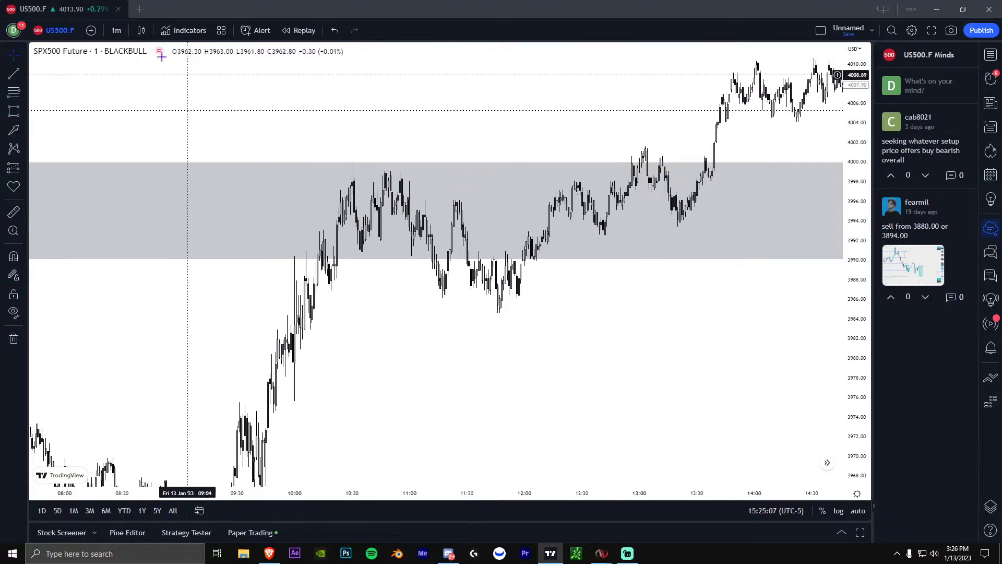
click(62, 31)
text(ESH2023)
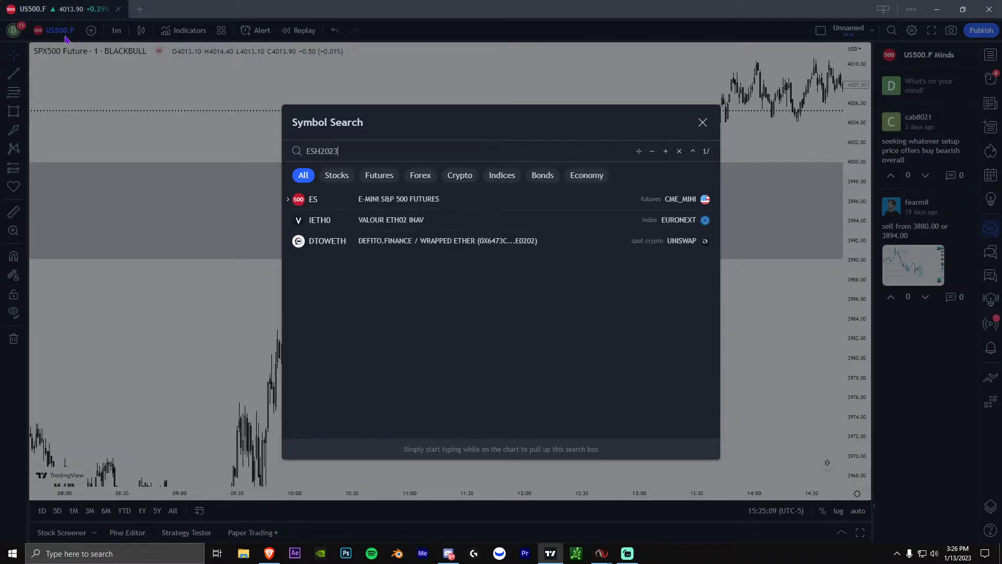
key(Return)
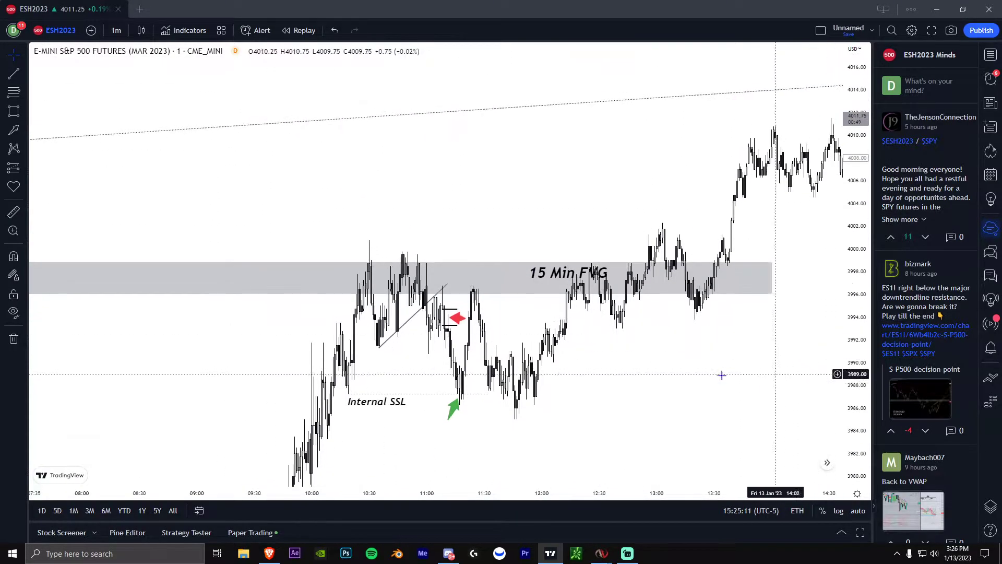
Remove all drawings from the ESH2023 chart and hide the Minds side panel to widen the chart
right_click(653, 293)
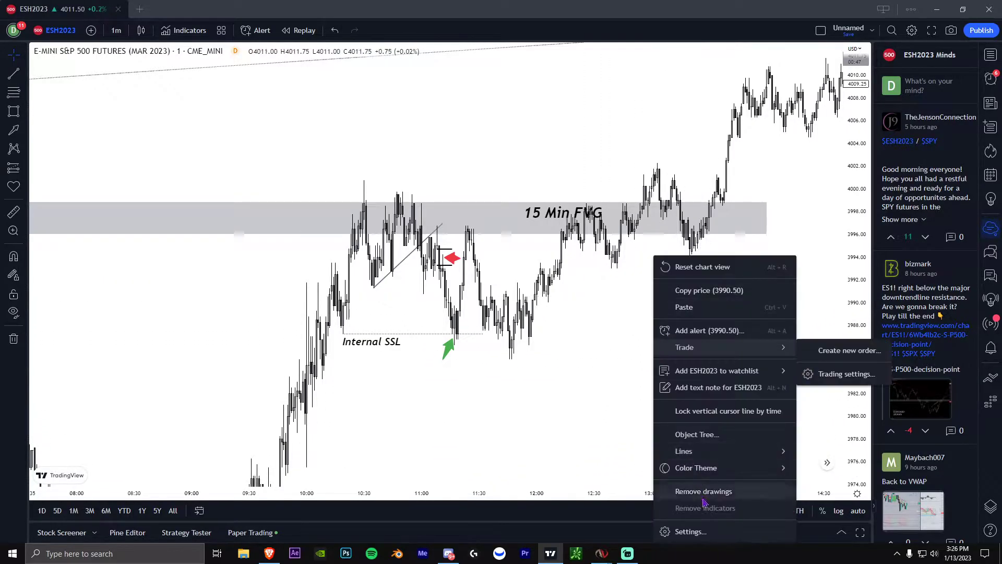
click(673, 488)
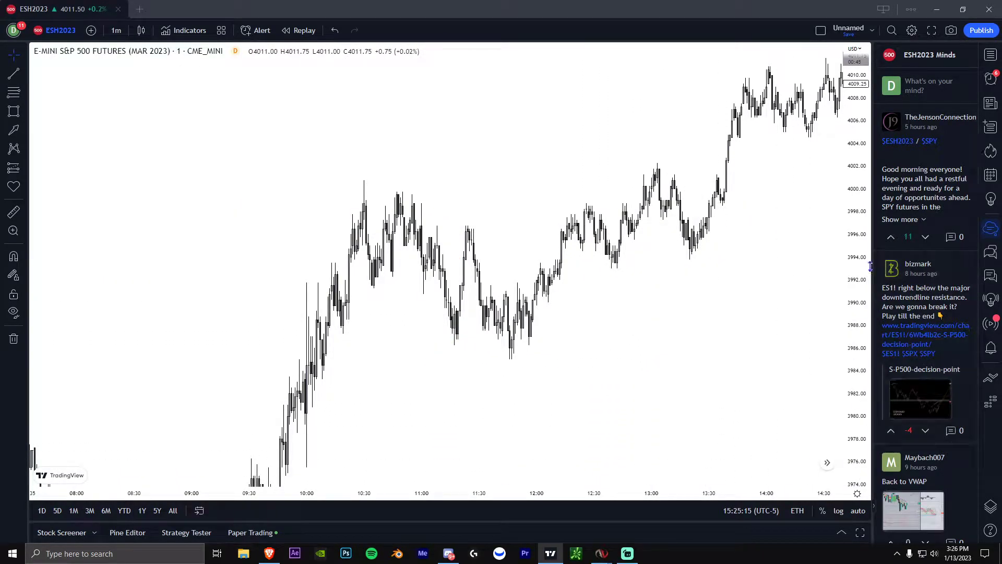
drag(970, 266, 974, 261)
drag(964, 179, 961, 241)
drag(819, 300, 743, 328)
drag(605, 342, 723, 266)
drag(641, 287, 496, 352)
drag(768, 256, 539, 344)
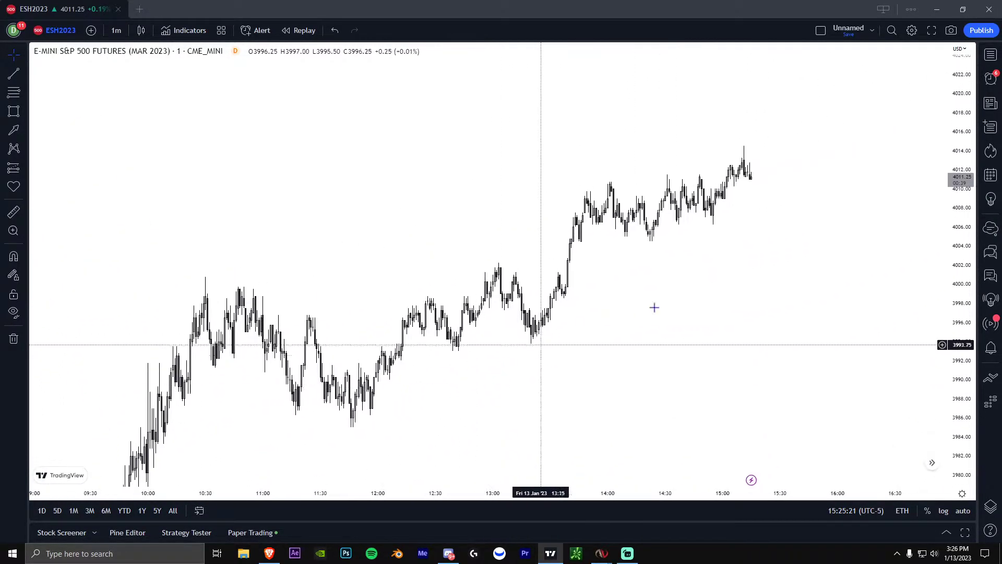
scroll(688, 299, down, 6)
Switch the chart's symbol to US500.F from BLACKBULL and delete the grey rectangle on it
click(73, 34)
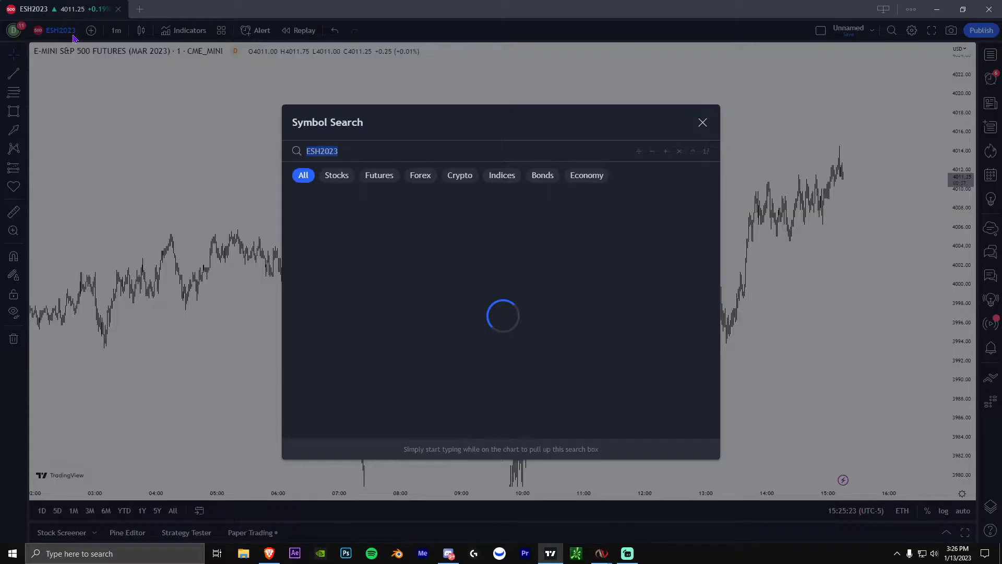
click(706, 124)
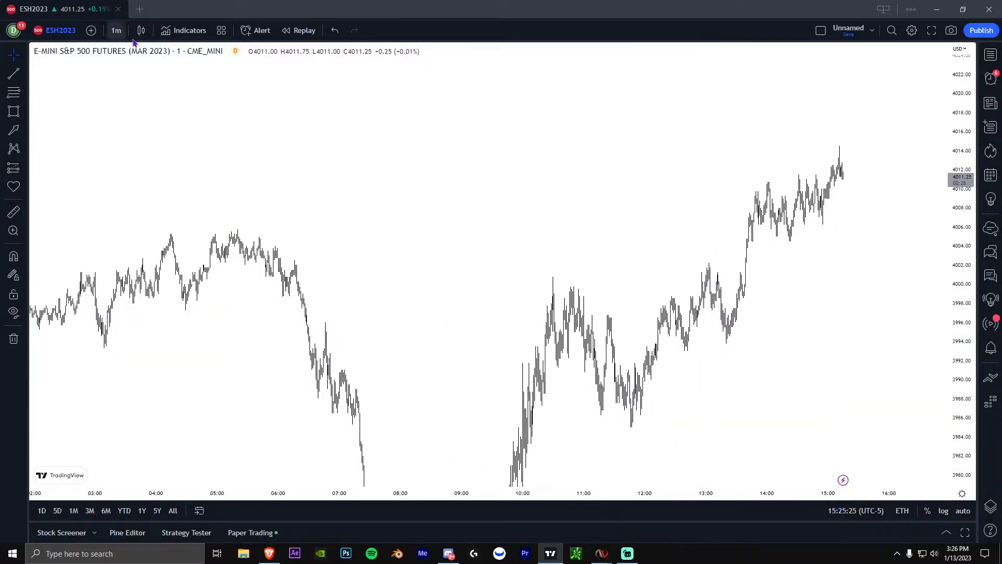
click(59, 34)
text(US500.F)
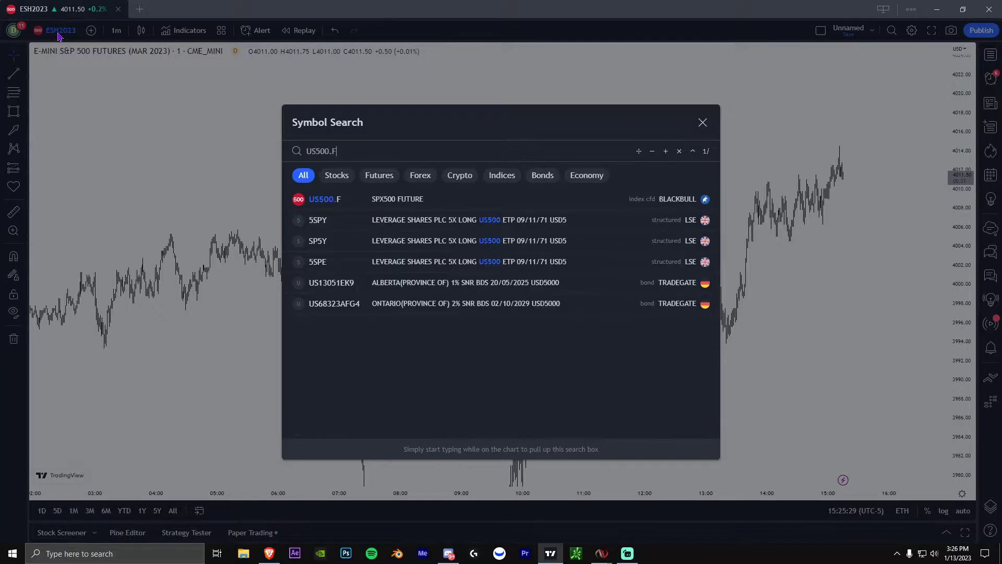
key(Return)
click(720, 269)
key(Delete)
Add SPY from NYSE Arca as a comparison symbol in a new pane below the US500.F chart
click(91, 29)
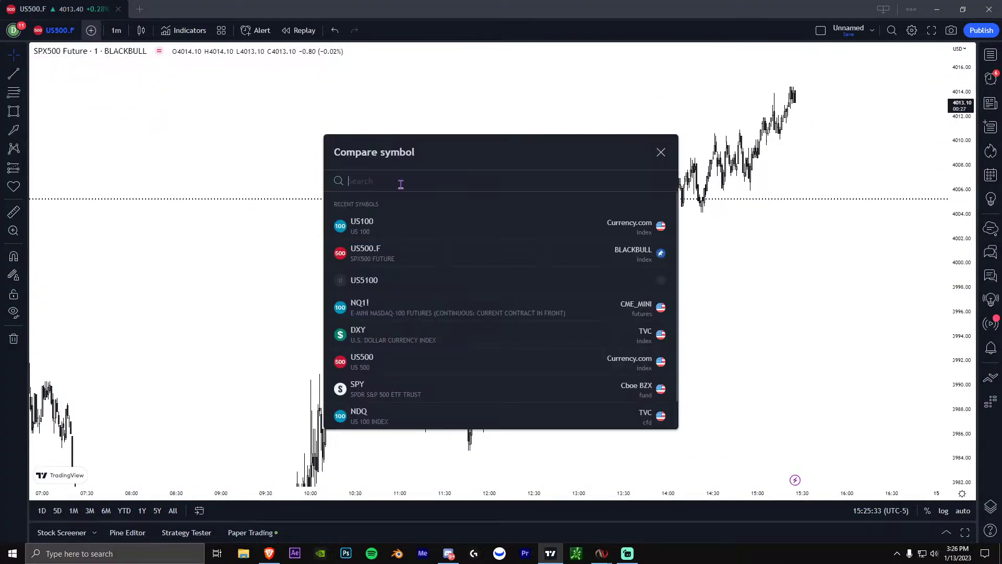
text(SPY)
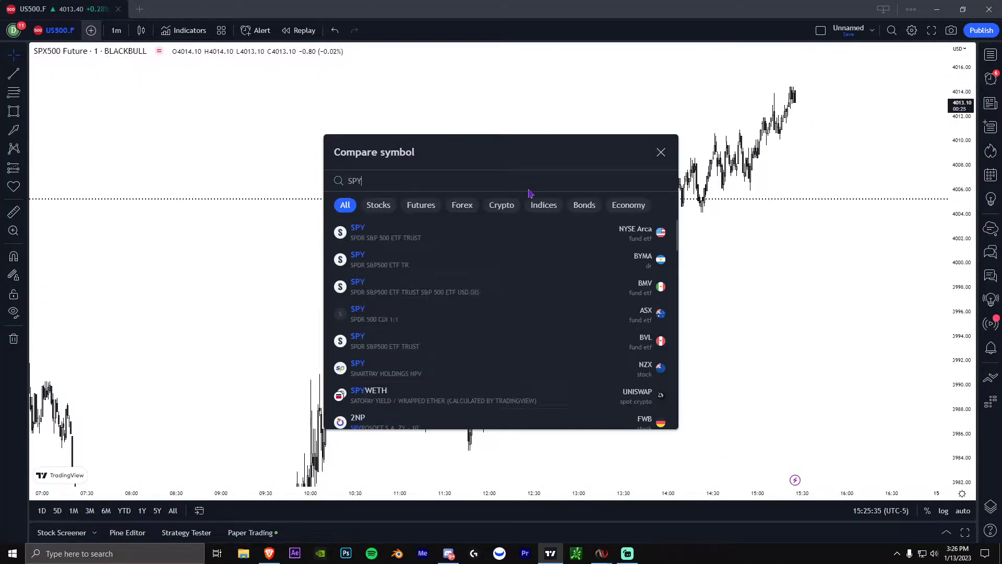
click(647, 232)
key(Escape)
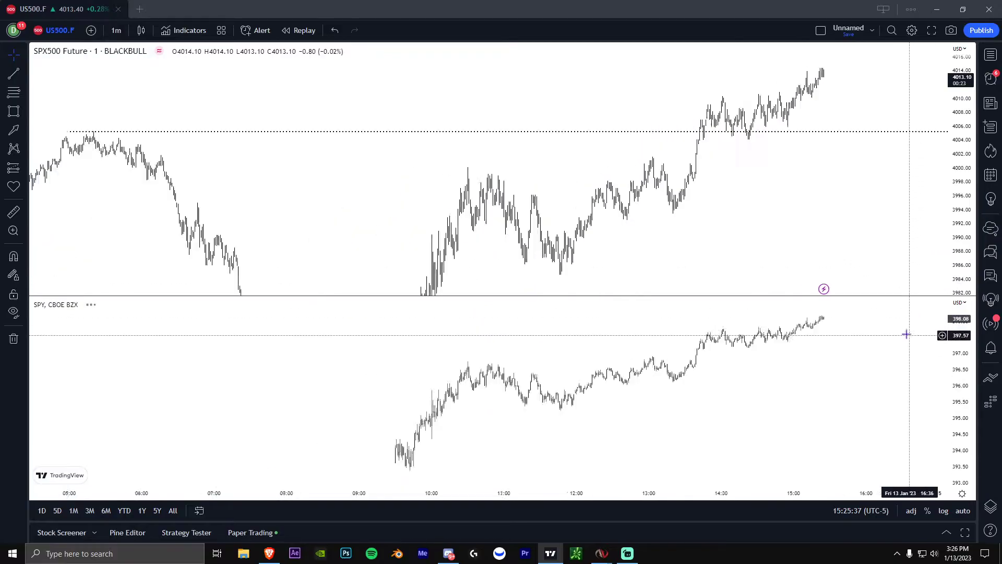
Compare the 1-minute price action of US500.F and SPY across the two panes from about 10:00 onward
scroll(913, 391, up, 4)
drag(961, 391, 962, 353)
drag(921, 379, 931, 417)
drag(964, 220, 960, 200)
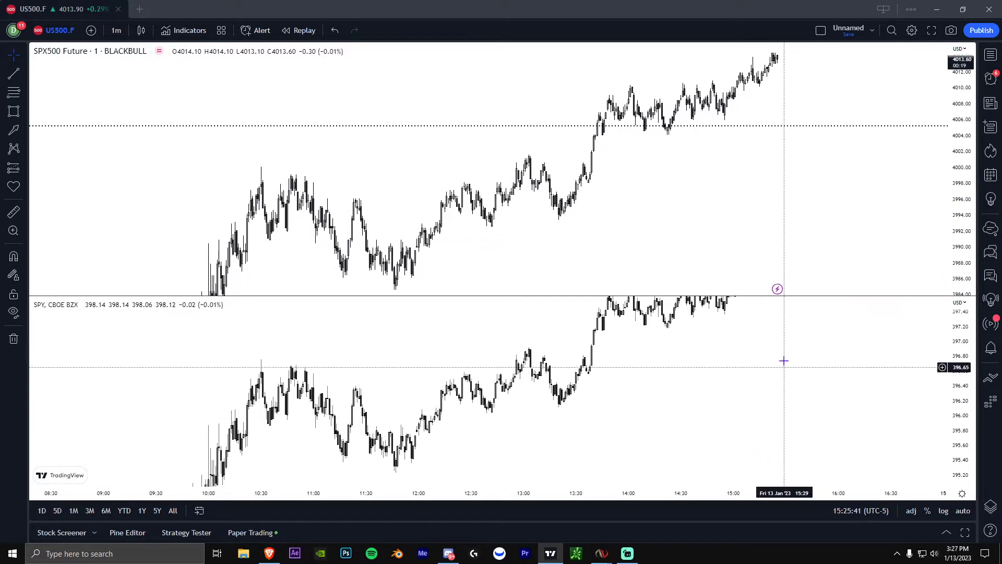
drag(962, 391, 961, 361)
drag(767, 394, 769, 372)
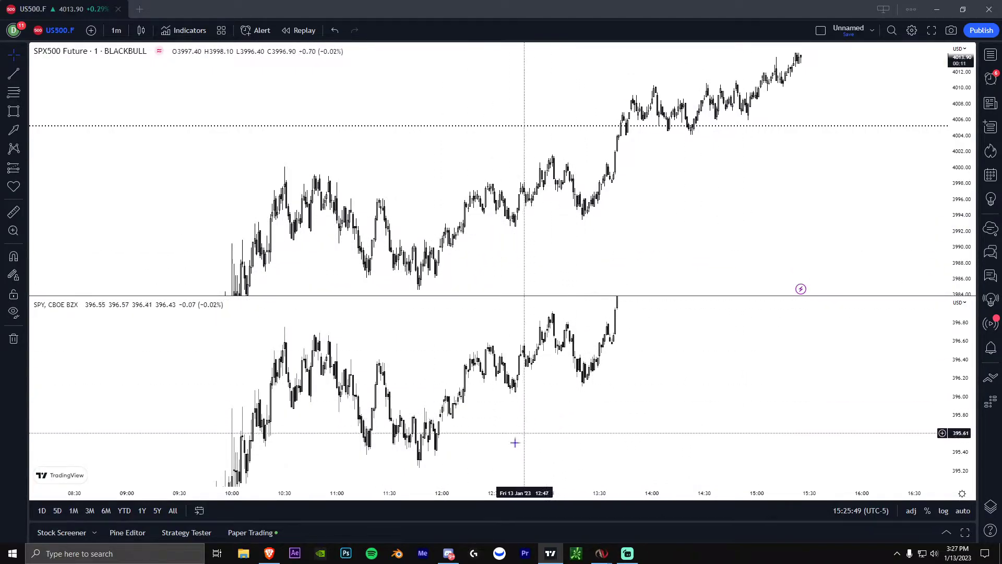
scroll(516, 433, up, 4)
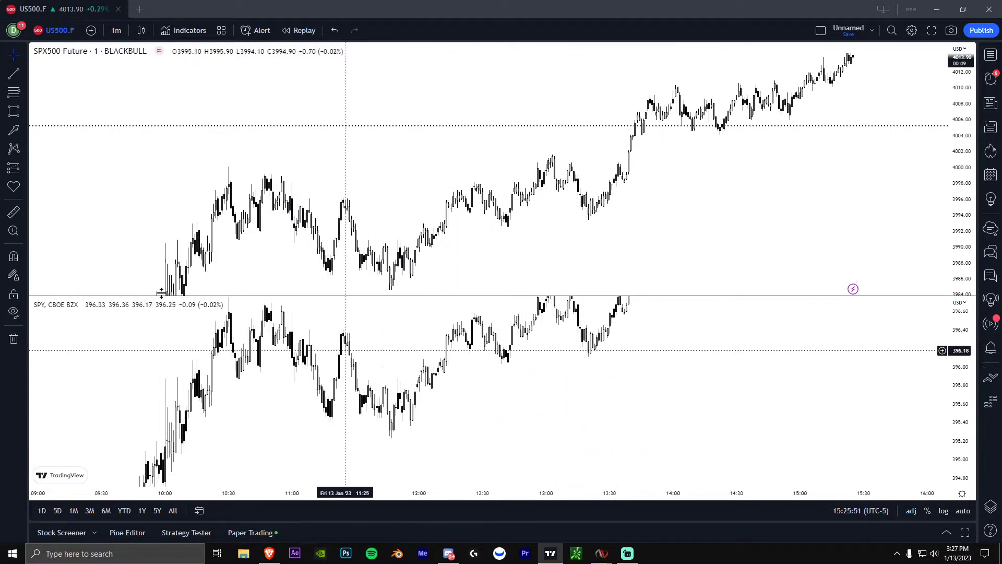
Set the chart interval to 1 day and rescale both panes to show the recent daily candles
click(117, 31)
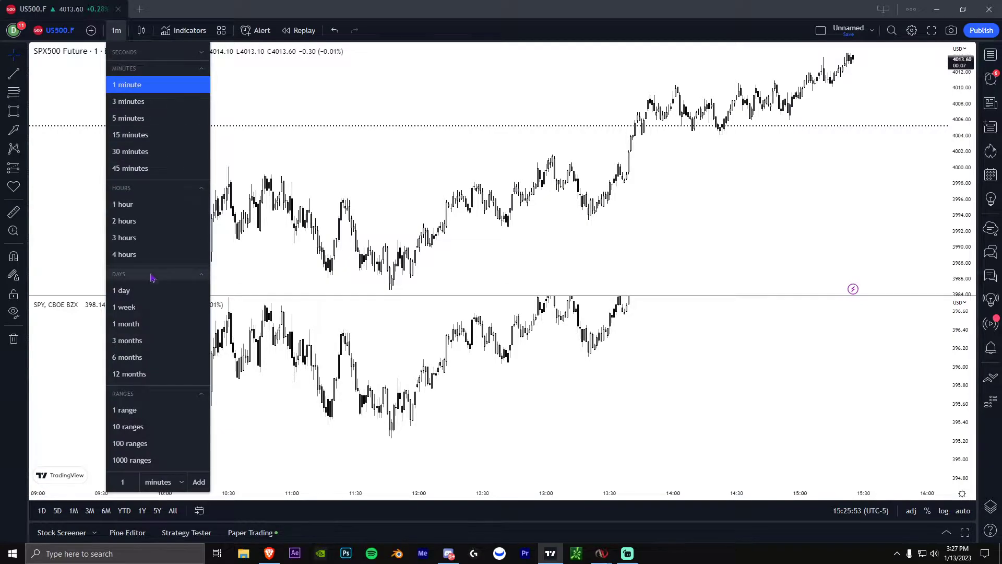
click(153, 290)
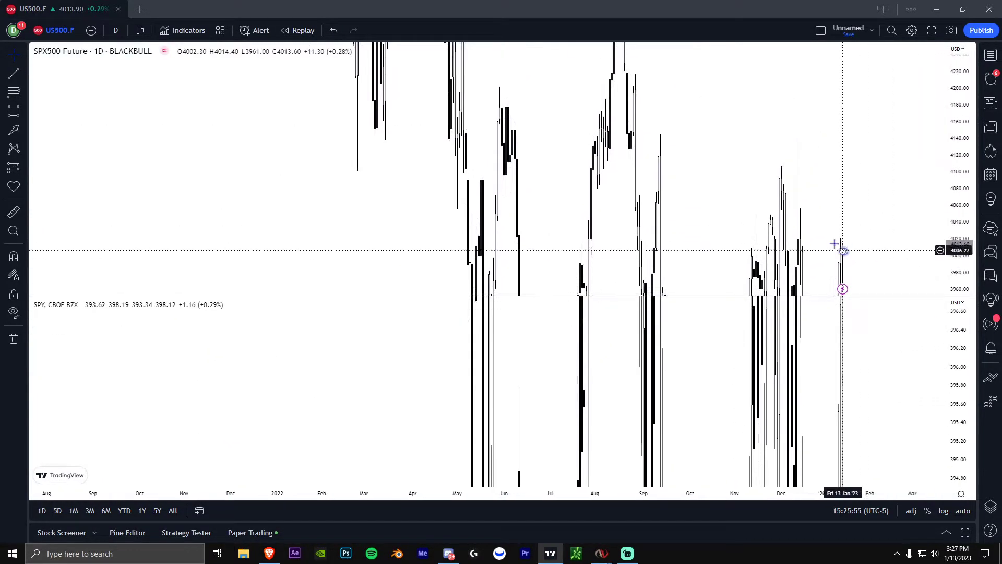
drag(873, 369, 627, 389)
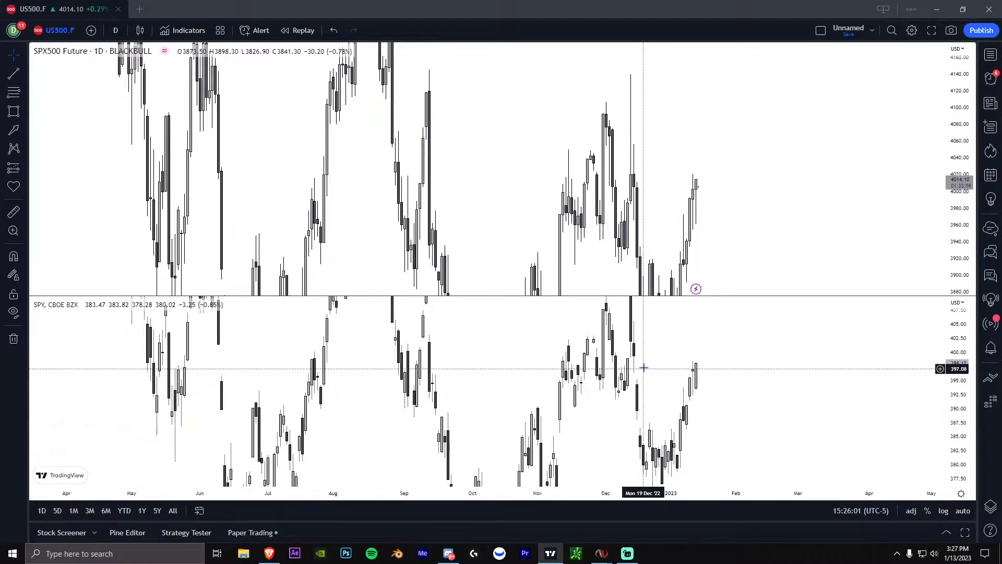
drag(661, 375, 649, 374)
drag(963, 217, 945, 289)
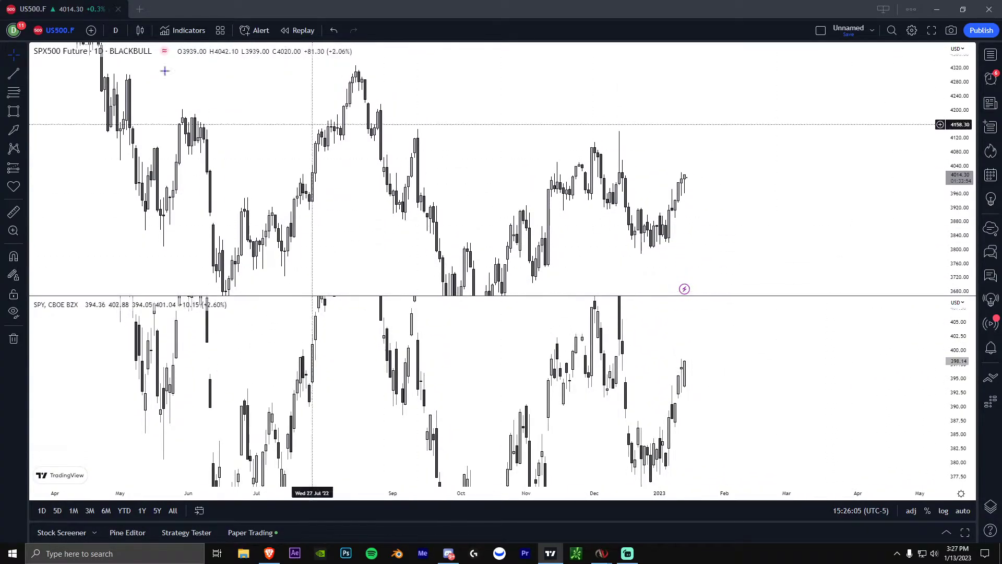
Change the main chart's symbol to ESH2023, keeping SPY in the lower pane
click(58, 31)
text(ESH2)
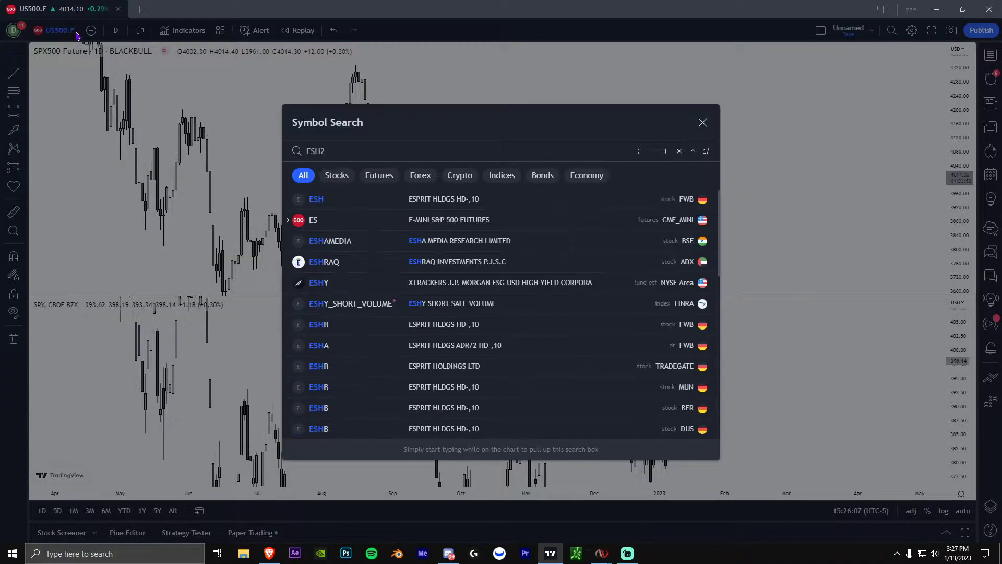
text(023)
key(Return)
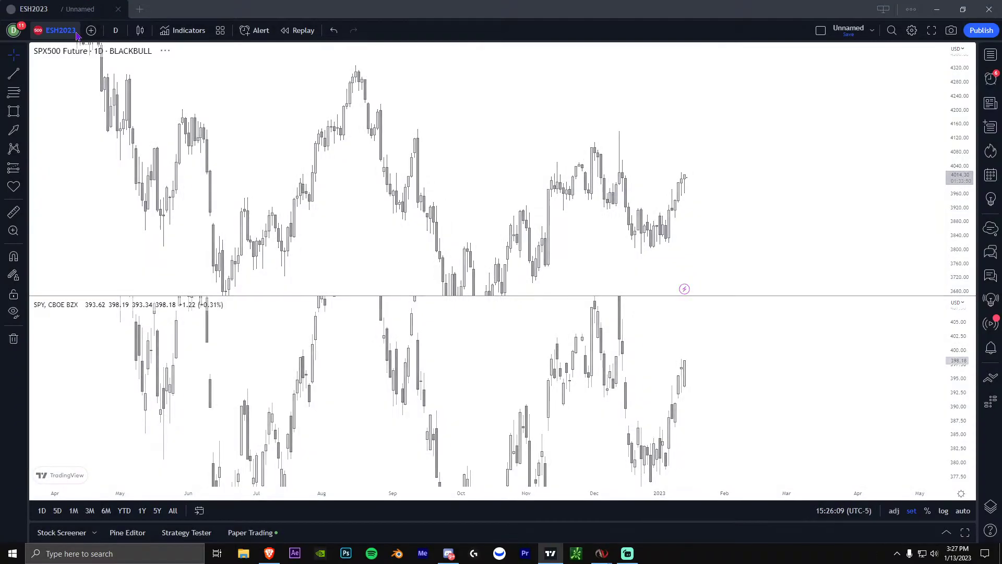
Draw a rectangle over the daily gap from 13 Dec 2022 to late January 2023, with its upper edge at about 3998.25
scroll(694, 181, down, 2)
drag(966, 257, 963, 151)
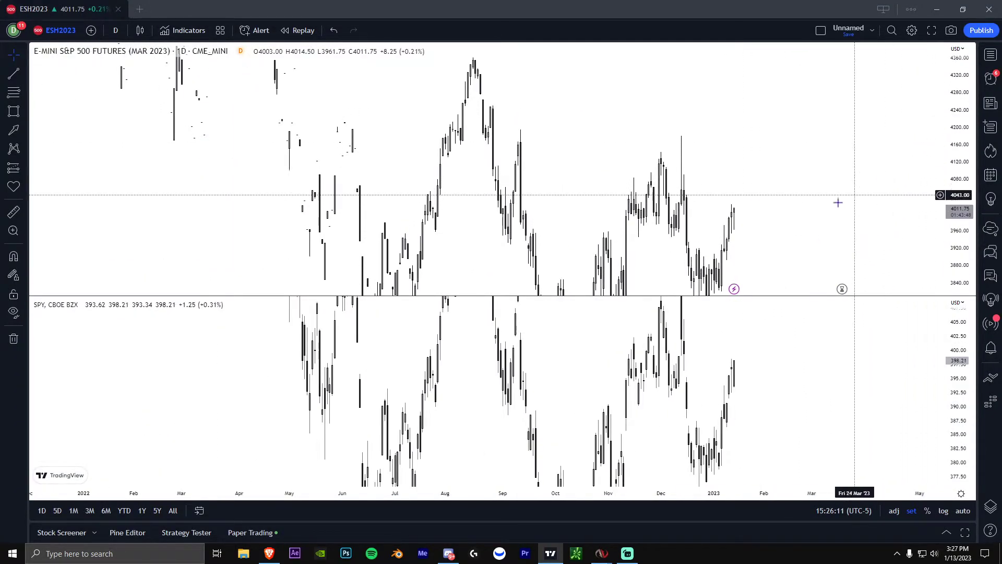
scroll(814, 202, up, 2)
drag(794, 202, 700, 98)
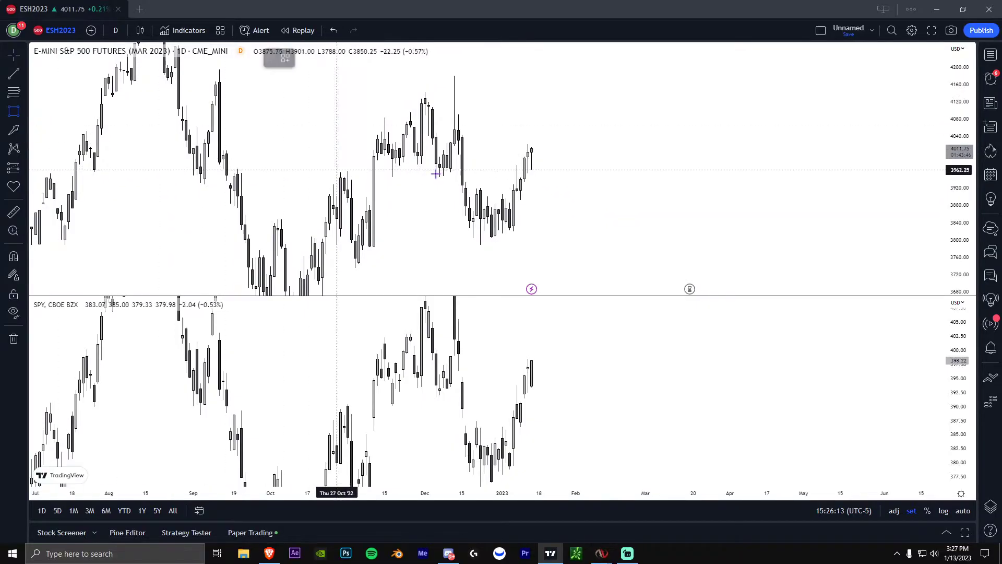
click(554, 181)
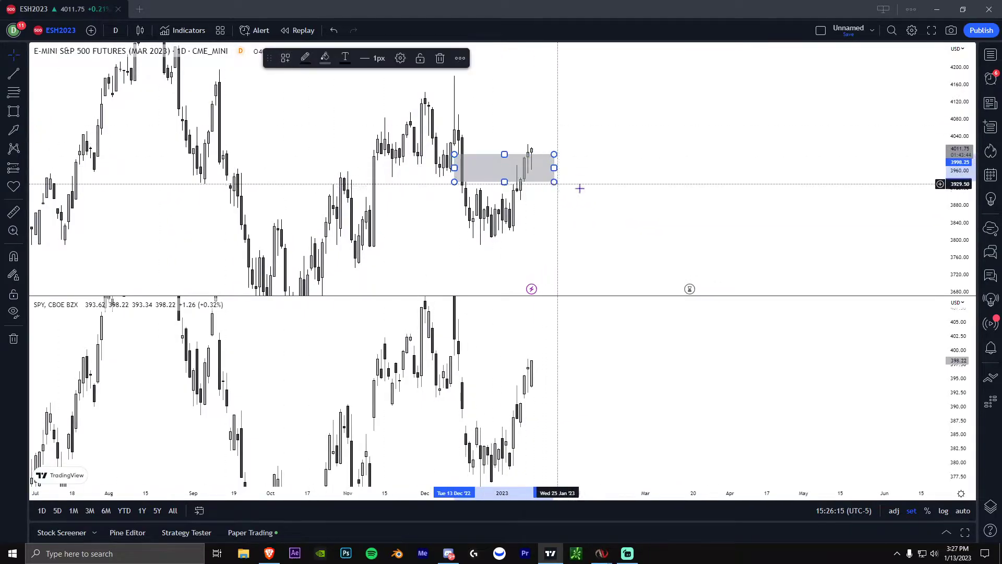
click(584, 186)
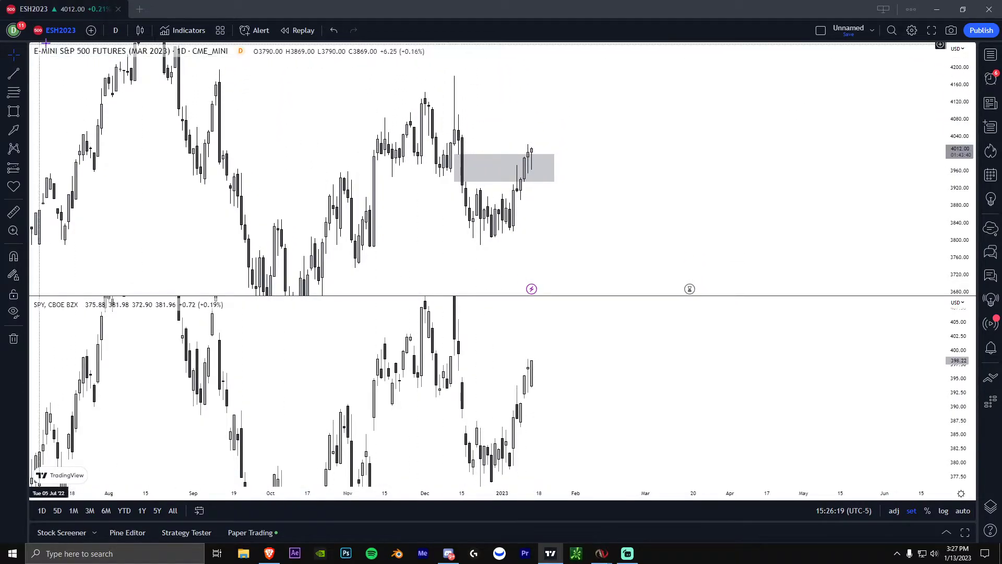
Change the main chart's symbol back to US500.F
click(59, 31)
text(US500.F)
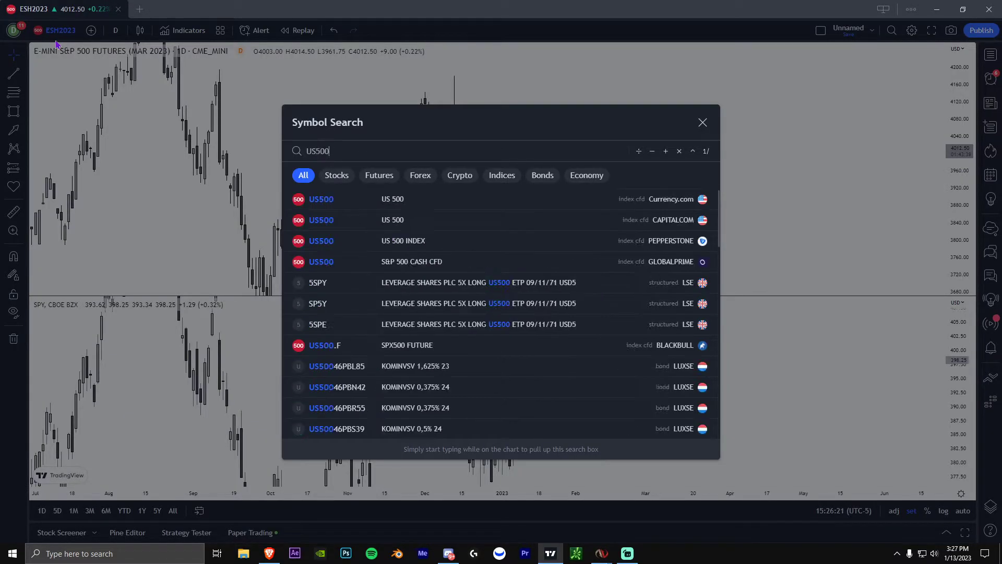
key(Return)
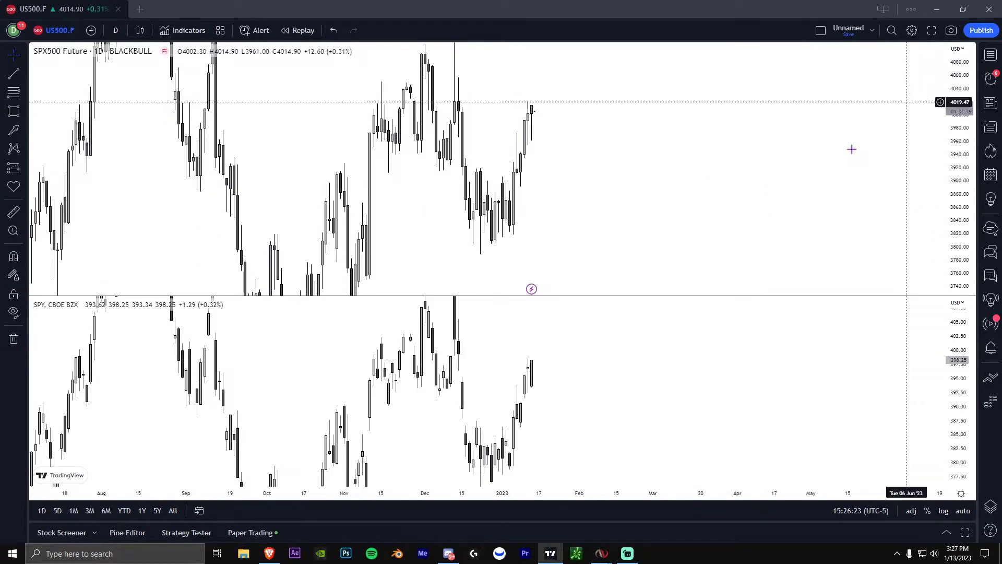
Draw a rectangle over the US500.F daily gap from 13 Dec 2022 past the latest candle, with its upper edge at about 3965
click(13, 113)
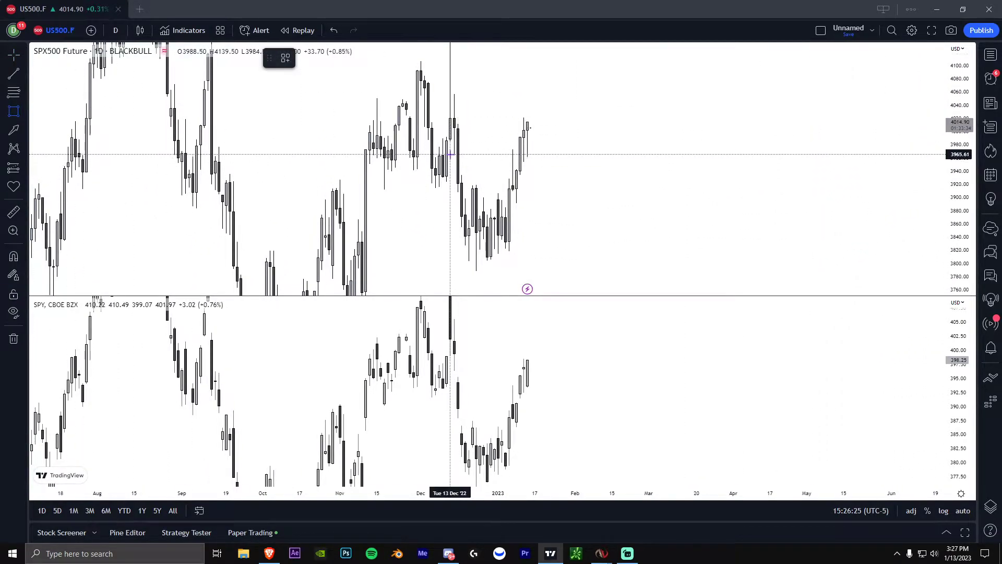
drag(450, 154, 575, 173)
click(569, 189)
drag(959, 234, 919, 308)
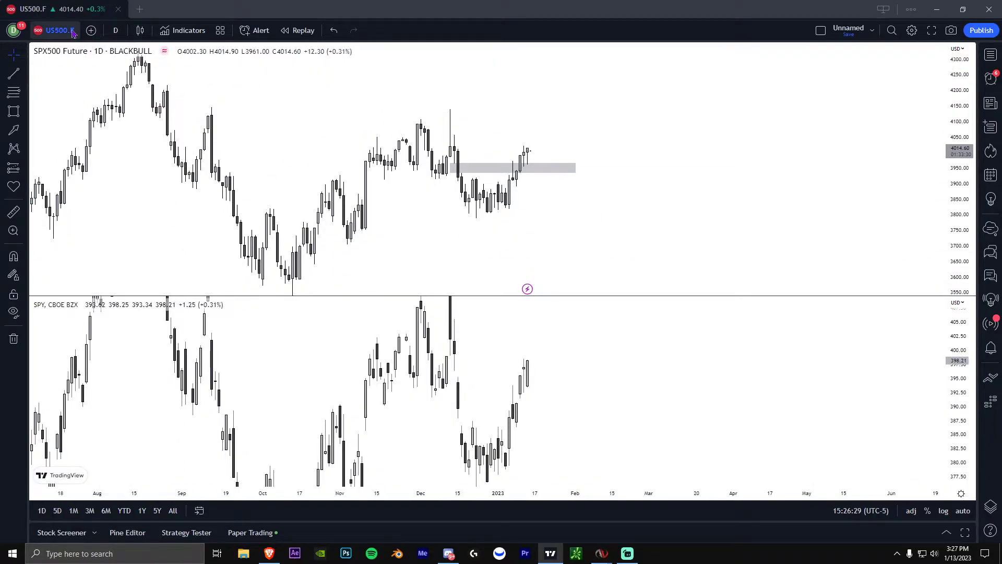
Switch the main chart to ESH2023 to compare its daily gap rectangle with the one on US500.F
click(58, 30)
text(ESHG20)
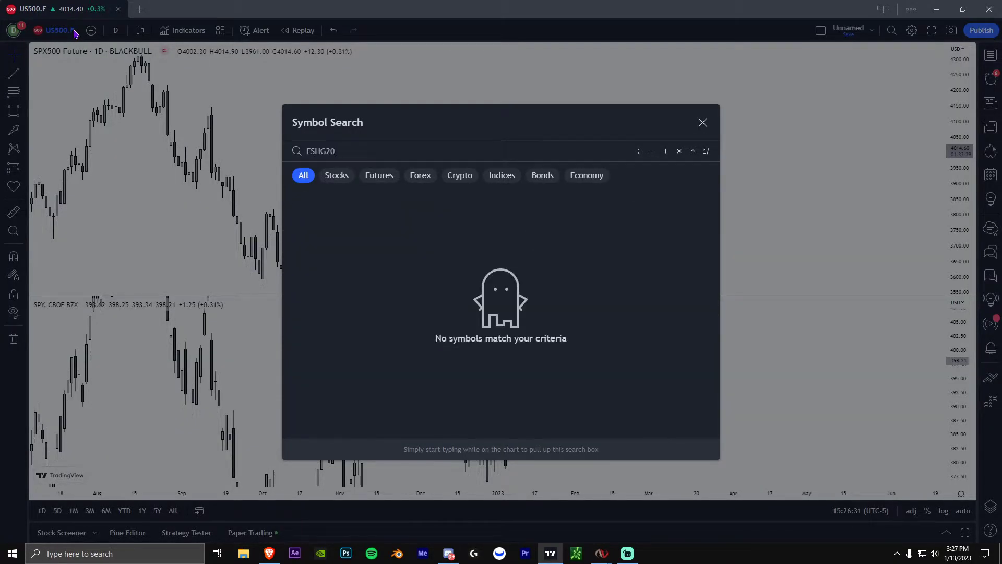
key(BackSpace)
text(2023)
click(705, 197)
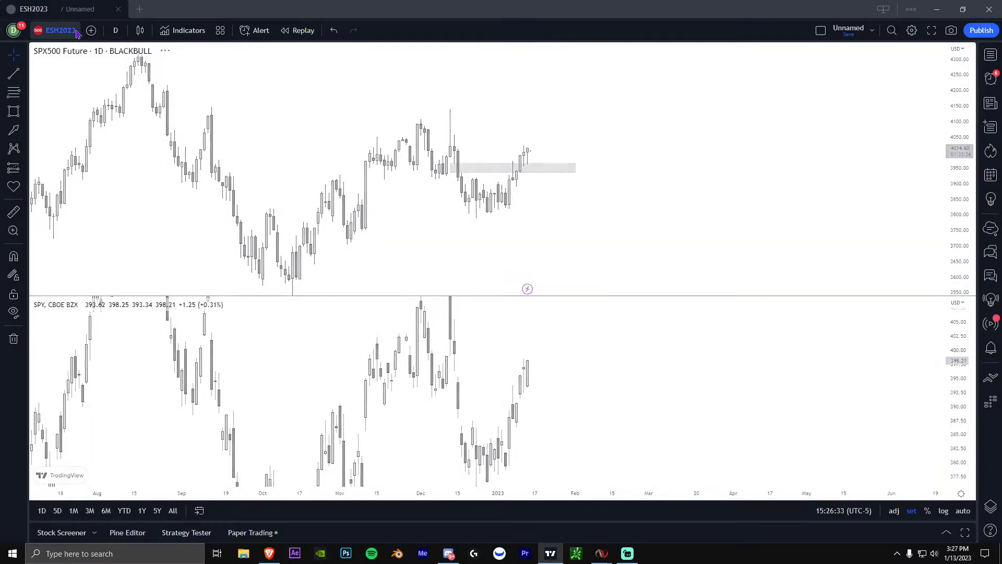
scroll(704, 197, down, 3)
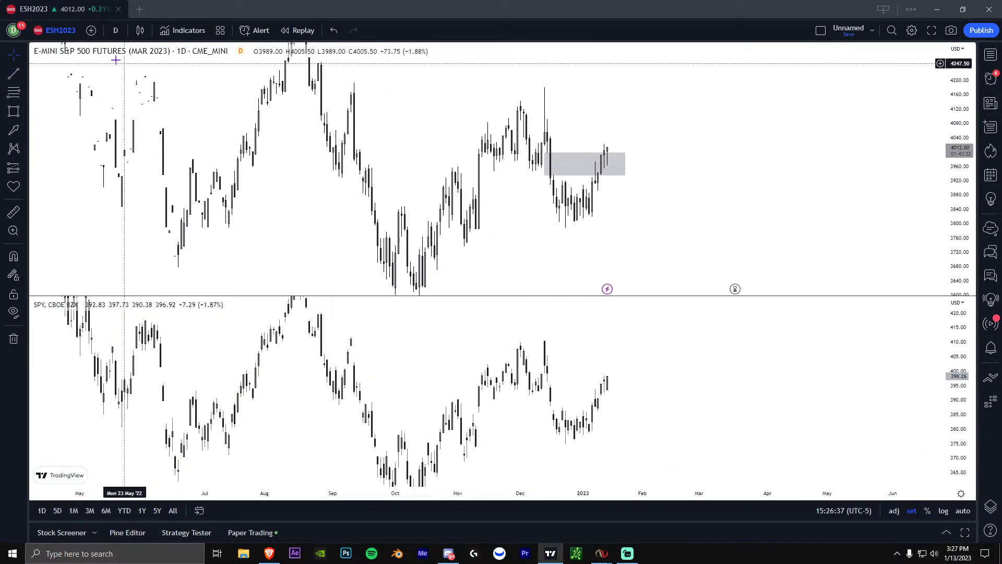
Return the main chart to the US500.F symbol
click(72, 31)
text(US500.F)
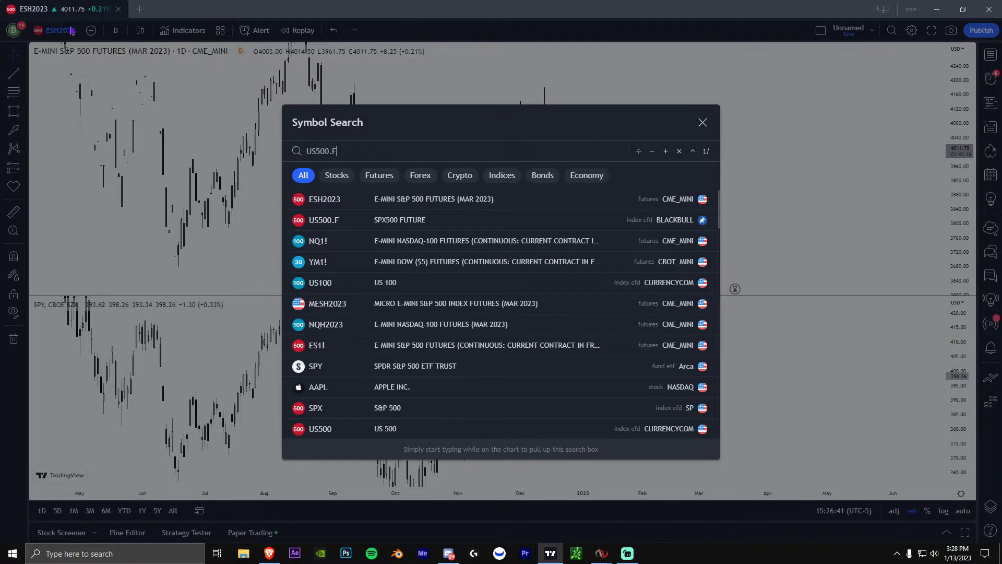
key(Return)
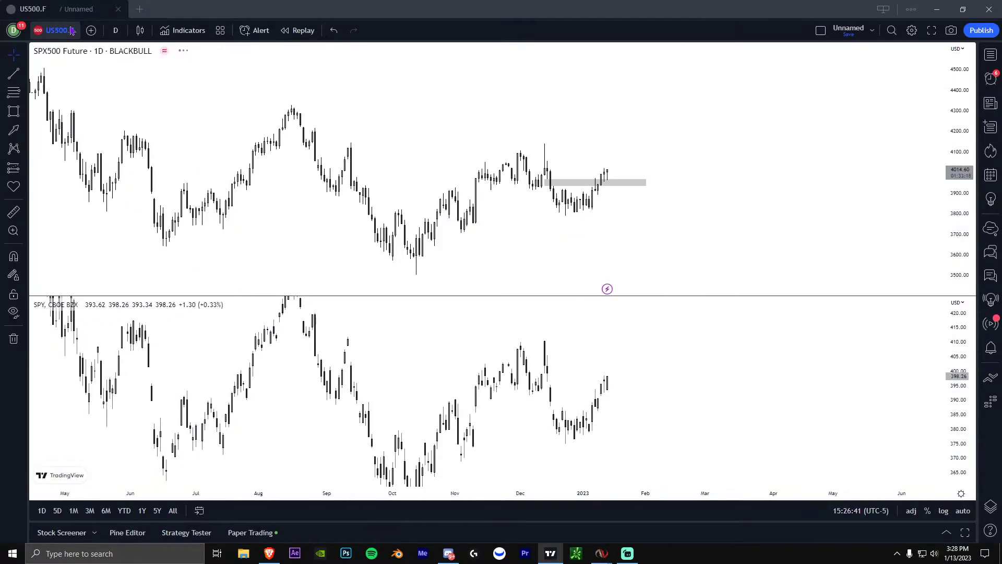
Switch the US500.F chart to the 5-minute interval and remove all drawings from it
click(116, 31)
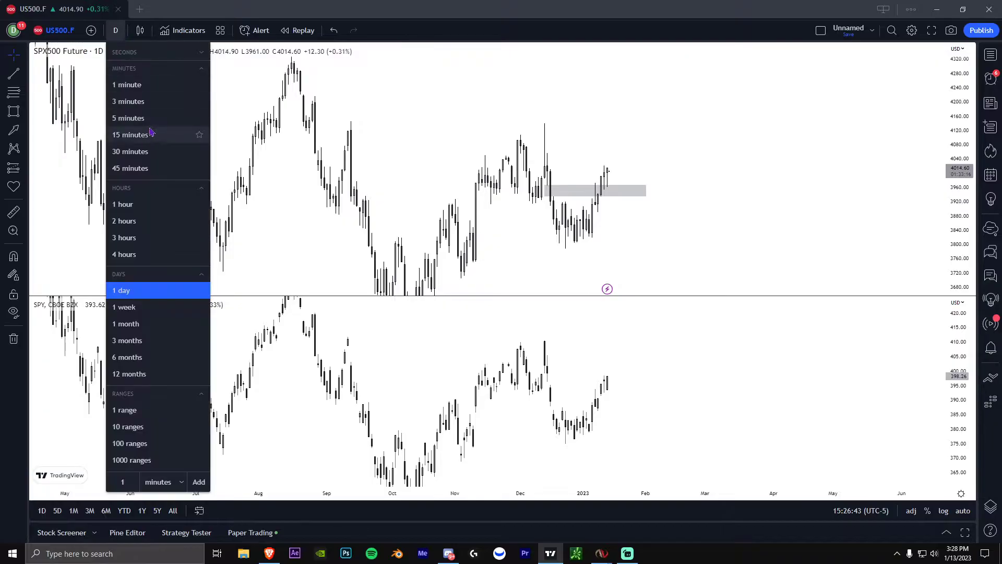
click(153, 121)
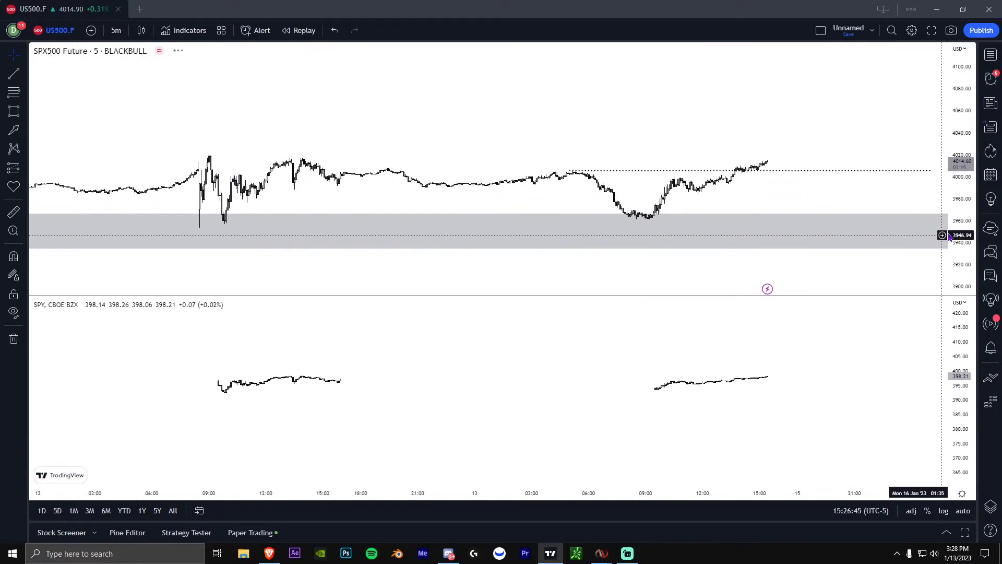
right_click(777, 221)
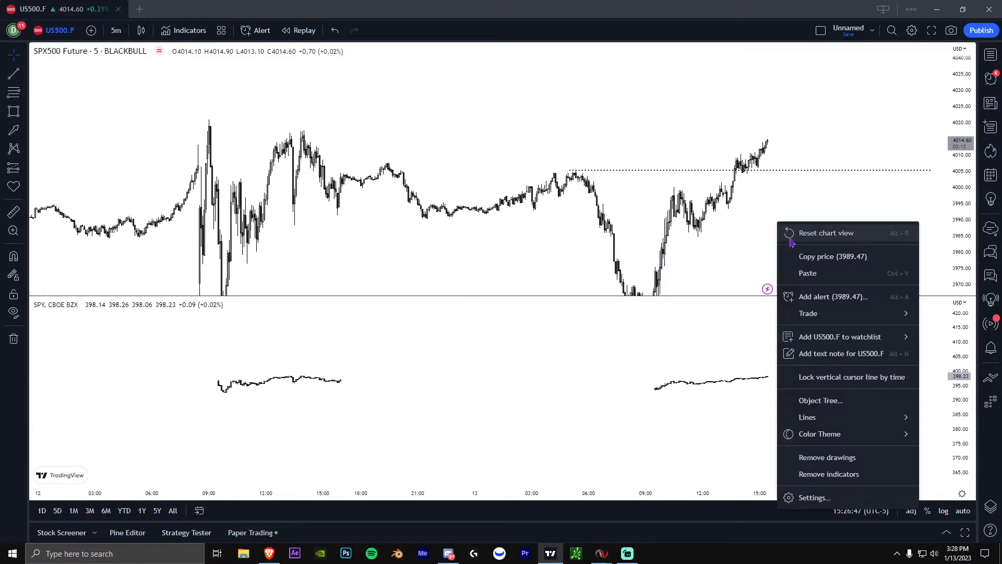
click(826, 457)
Set the chart interval to 15 minutes
scroll(820, 362, up, 6)
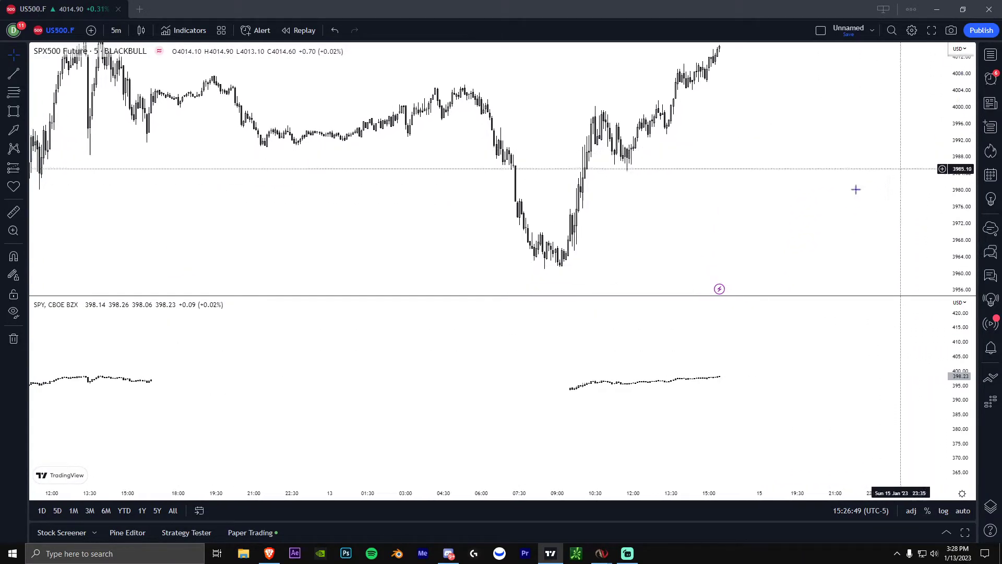
drag(738, 242, 769, 191)
drag(956, 230, 954, 195)
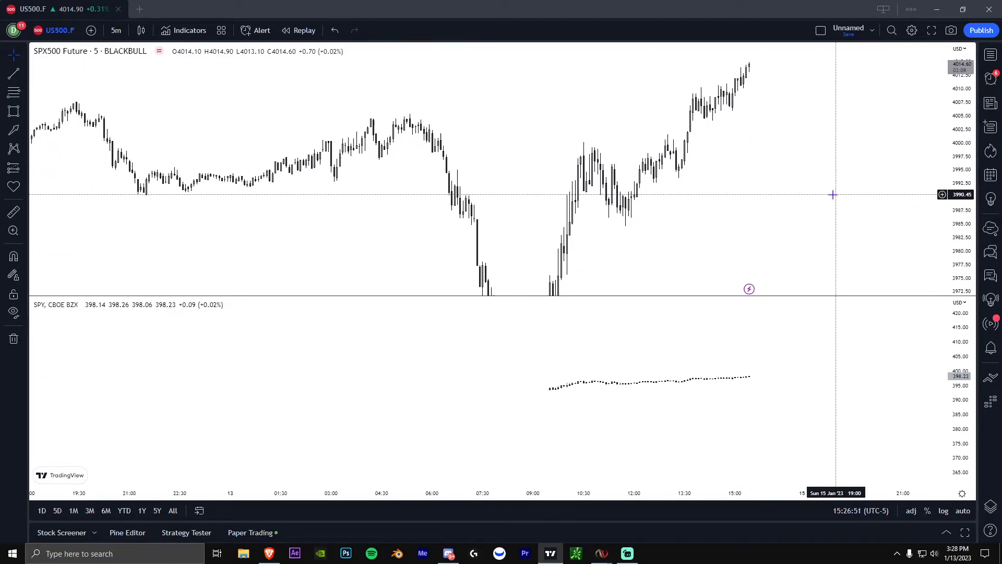
drag(832, 195, 823, 193)
click(116, 31)
click(193, 136)
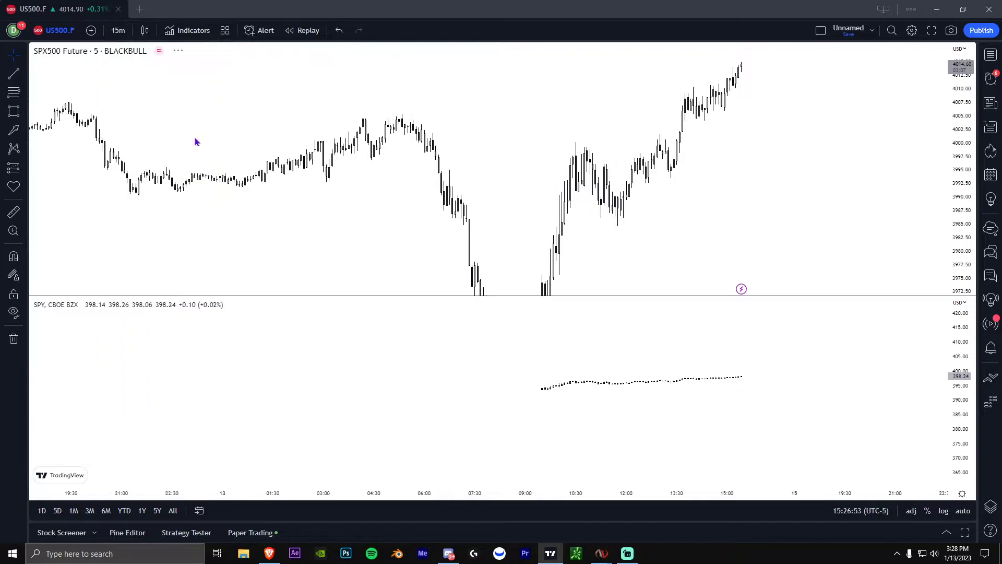
Draw a rectangle over the US500.F gap from 05:45 to 11:45 on 13 Jan 2023, between about 3998.4 and 3994.8
click(14, 111)
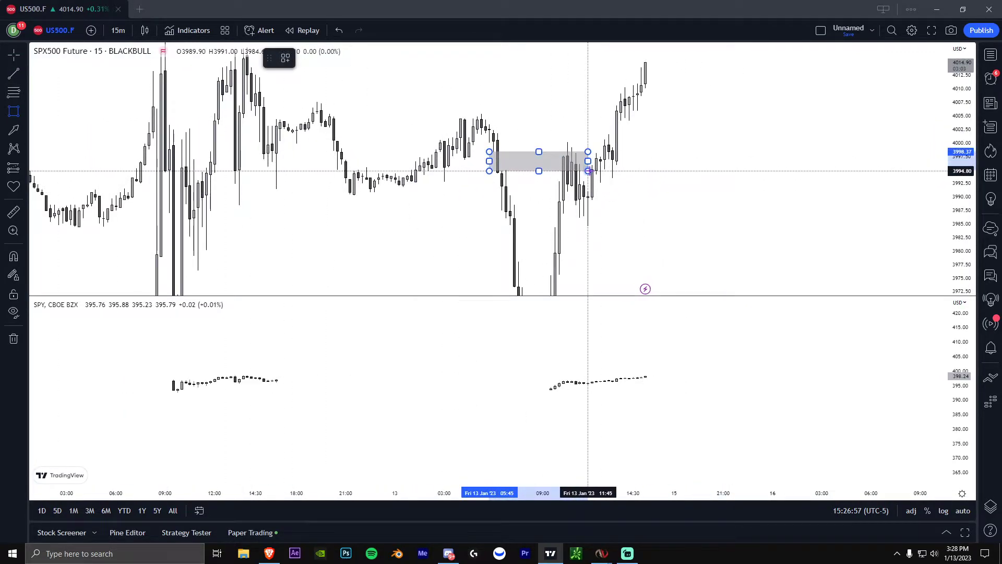
click(588, 171)
click(646, 196)
scroll(640, 186, up, 1)
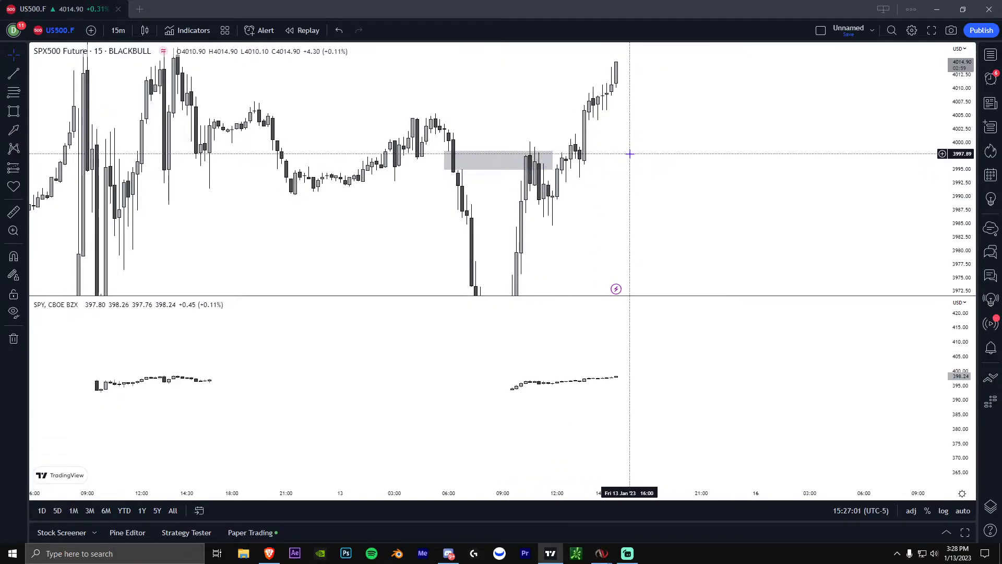
Draw a second rectangle over the lower US500.F gap from about 09:30 to 14:15 on 13 Jan 2023, between about 3987 and 3984.5
scroll(629, 154, up, 1)
click(479, 162)
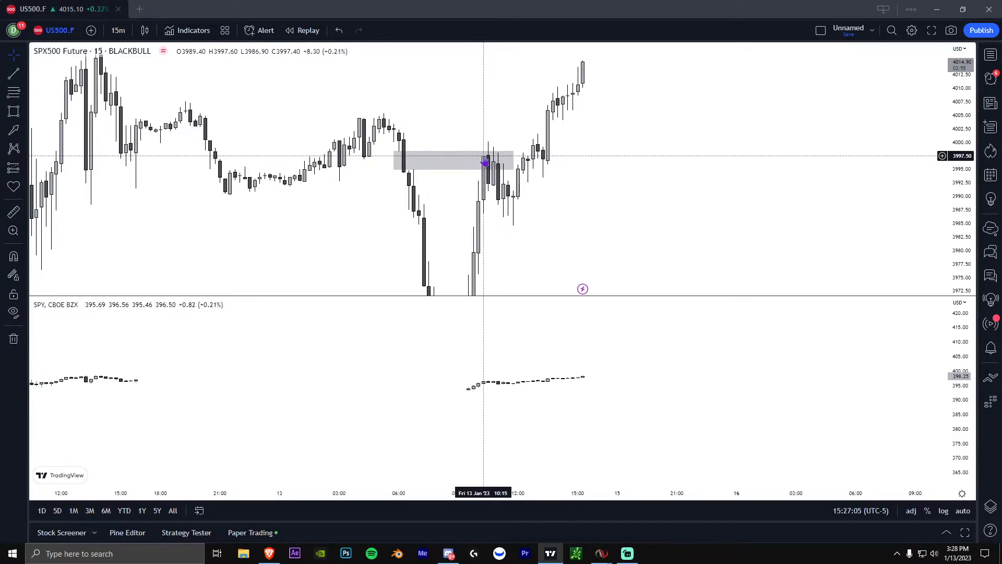
drag(499, 169, 495, 140)
mouse_move(510, 193)
mouse_down()
mouse_move(450, 175)
mouse_move(607, 196)
mouse_up()
click(25, 118)
click(549, 205)
Draw a rectangle over the SPY gap from 09:45 to 14:00 on 13 Jan 2023, between about 395.46 and 395.15
drag(967, 419, 955, 193)
drag(958, 342, 956, 204)
drag(761, 410, 830, 449)
drag(960, 450, 959, 429)
drag(468, 261, 438, 173)
scroll(609, 208, up, 2)
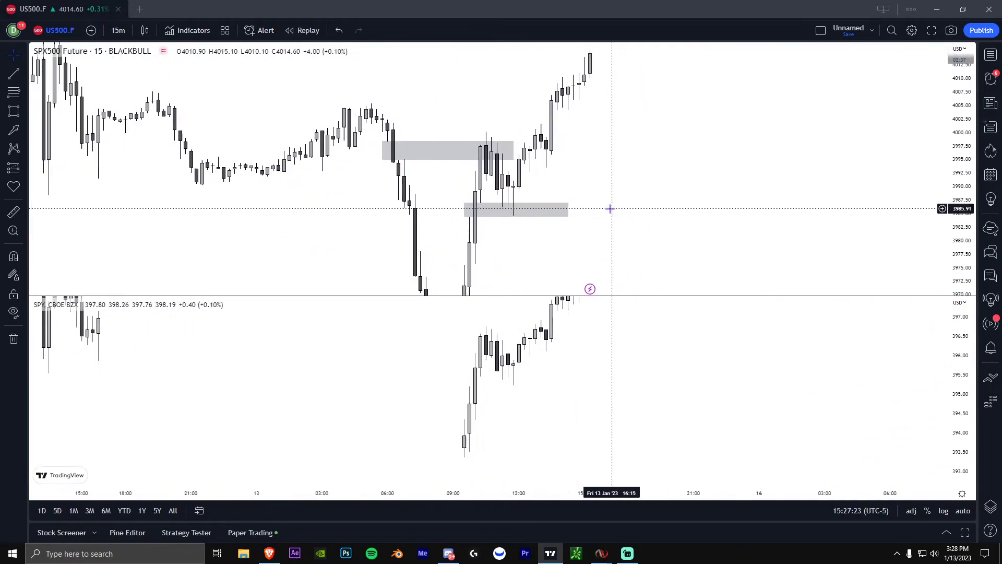
drag(645, 200, 669, 179)
drag(958, 424, 956, 396)
drag(674, 340, 706, 363)
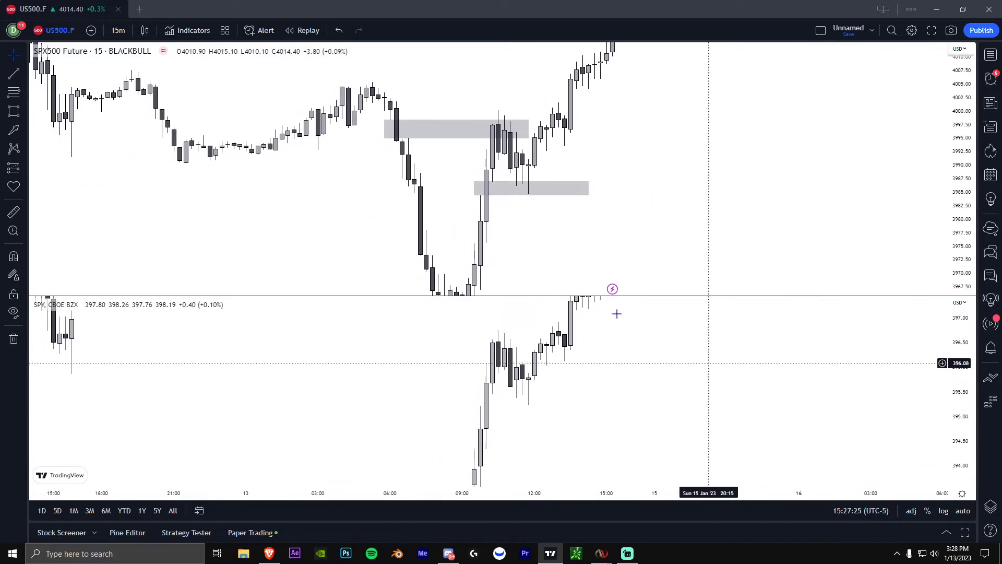
click(14, 112)
drag(480, 394, 583, 407)
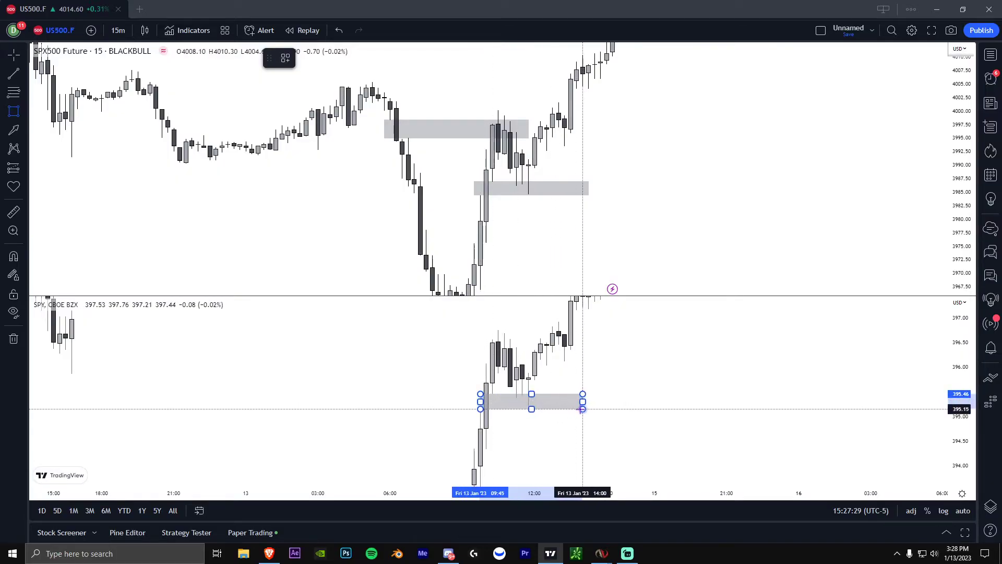
Compare the two 15-minute gap rectangles on US500.F with the single one on SPY across the 13 Jan session
scroll(428, 167, down, 1)
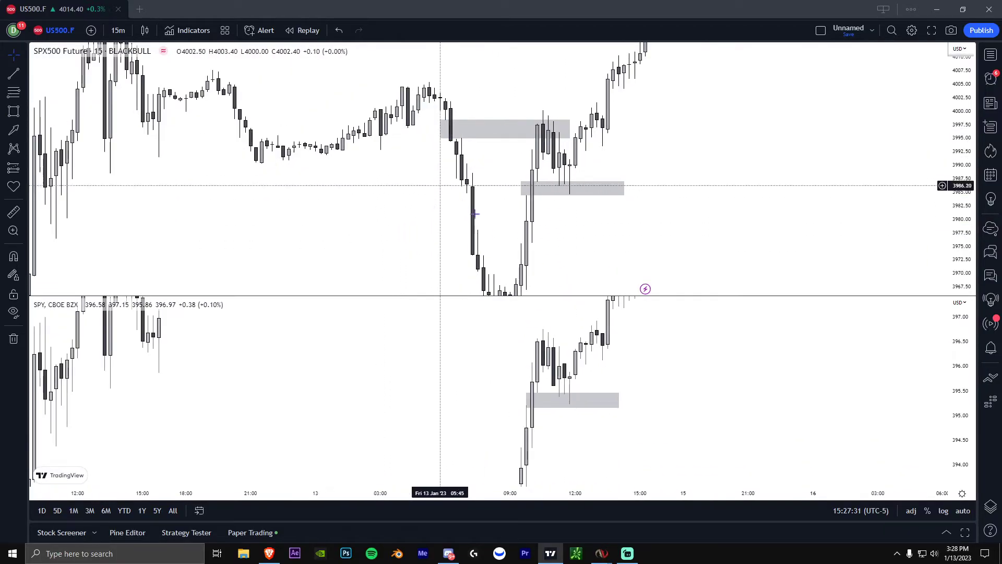
scroll(678, 410, down, 2)
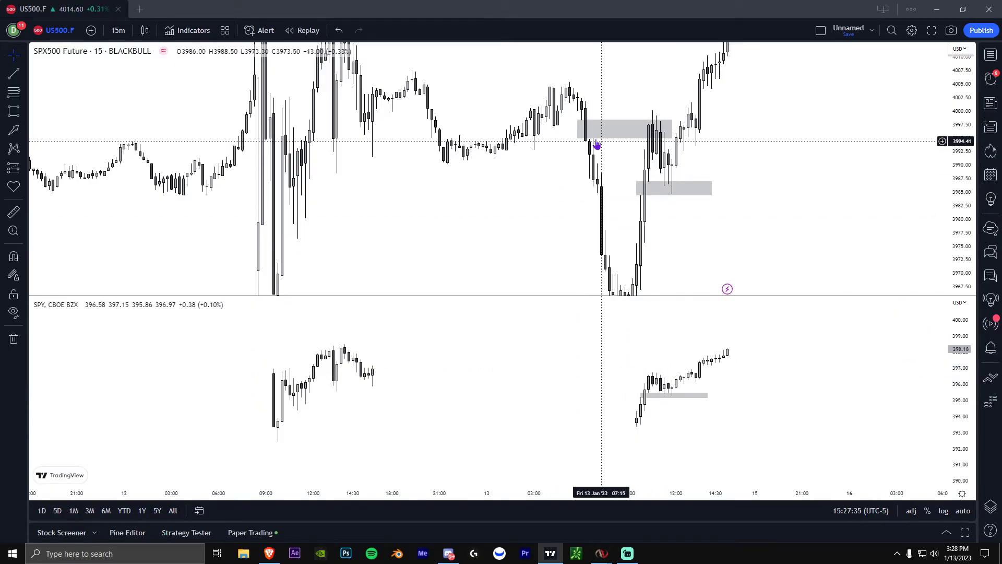
scroll(671, 176, up, 2)
drag(957, 185, 955, 258)
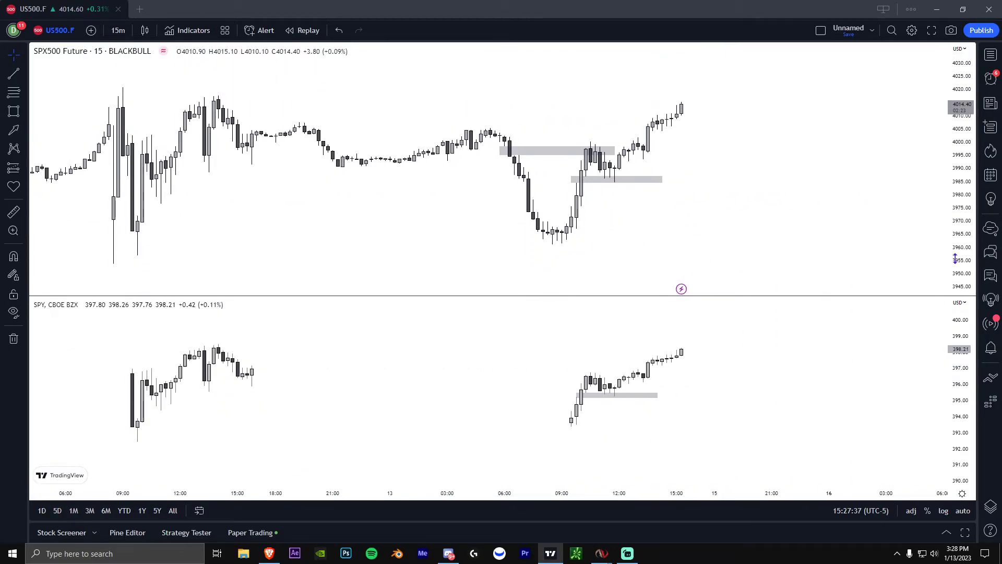
drag(962, 222, 960, 186)
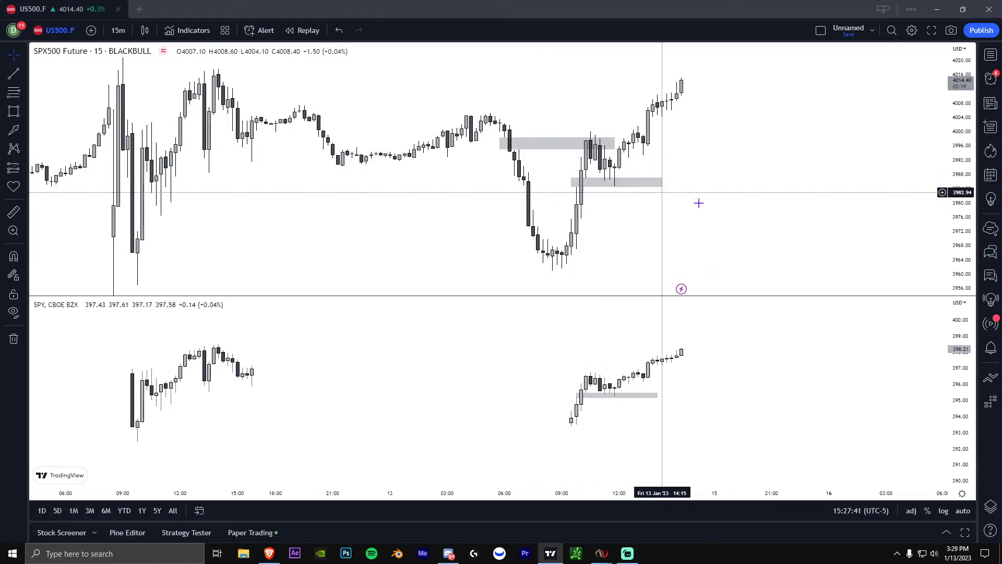
Change the main chart's symbol to US100 and delete the gap rectangle from the SPY pane
click(59, 31)
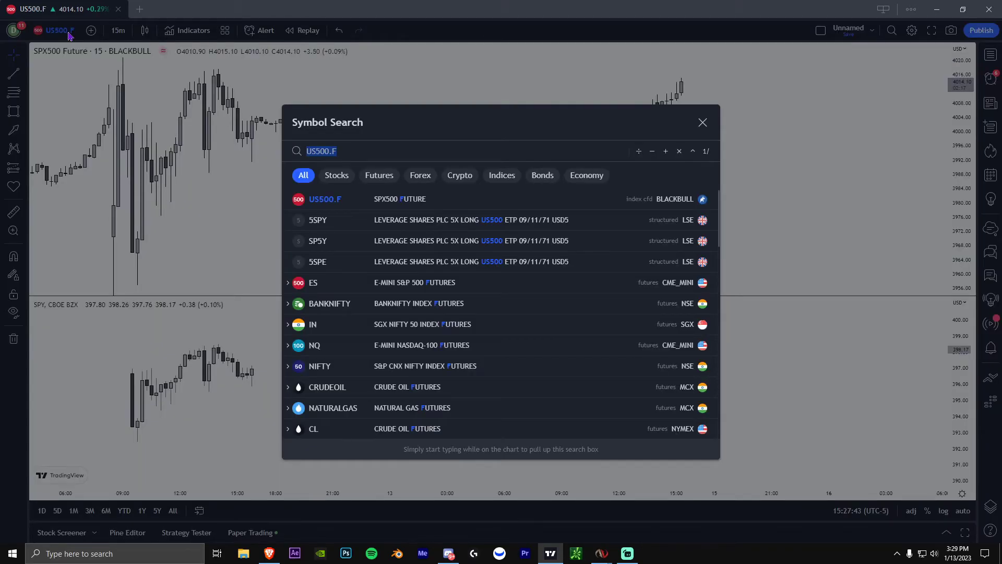
text(US100)
key(Return)
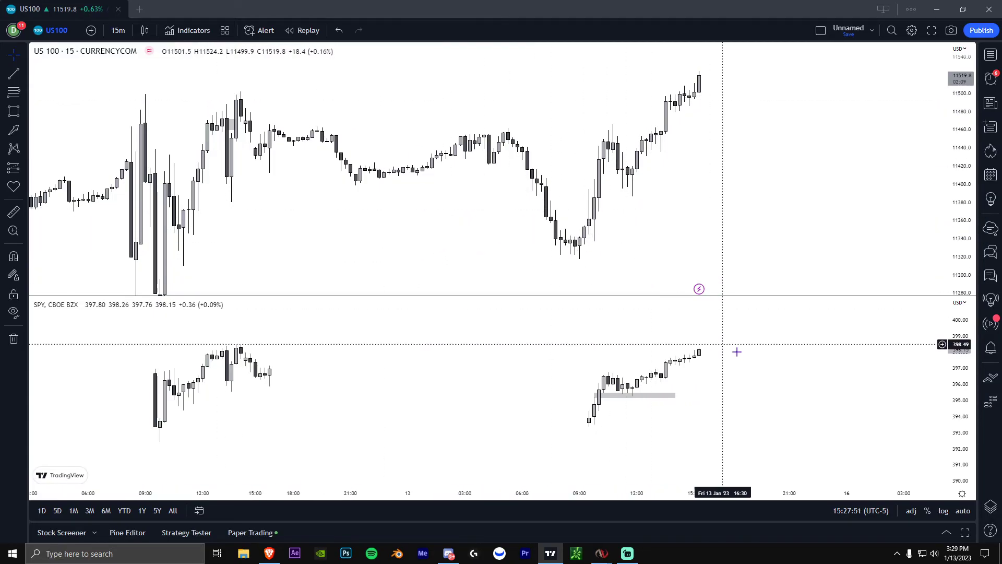
click(673, 396)
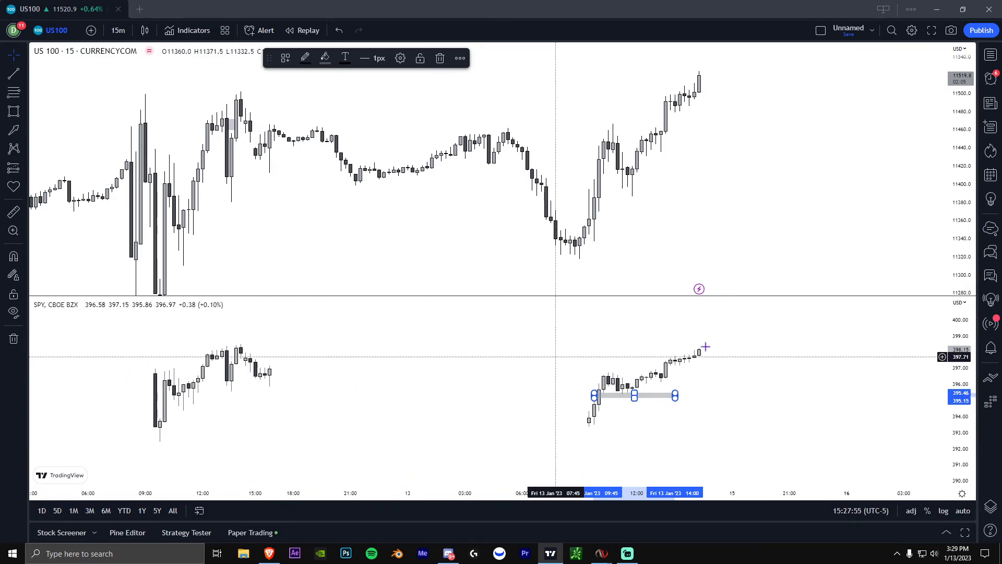
key(Delete)
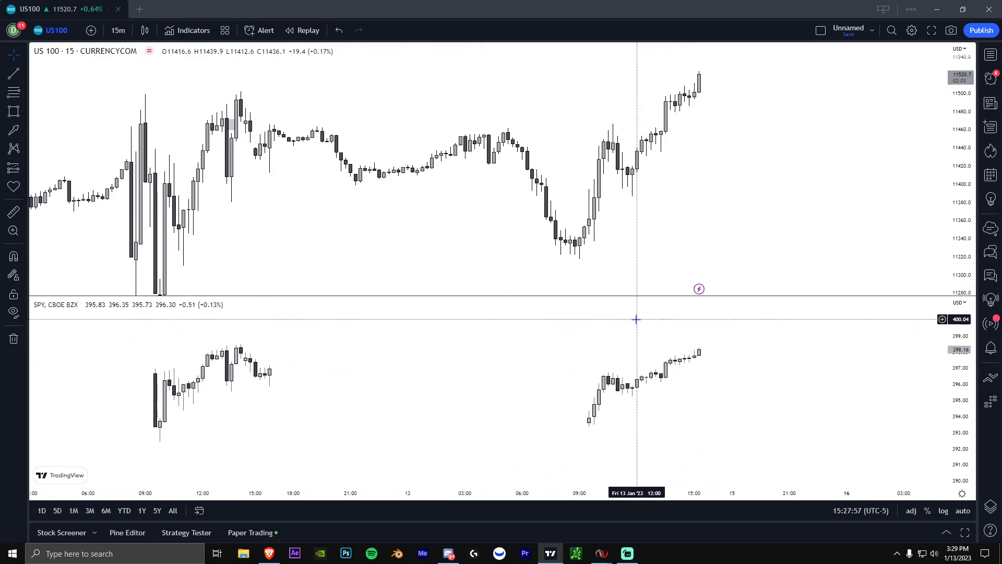